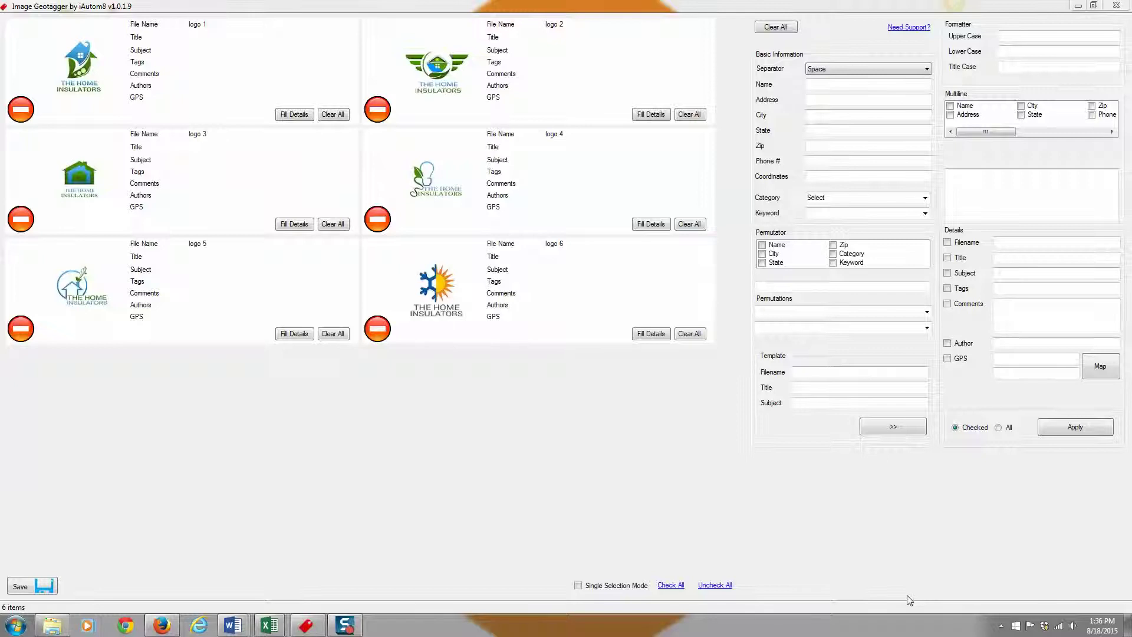
Step: Select the logo 2 image in the image list as the one to work on
click(599, 26)
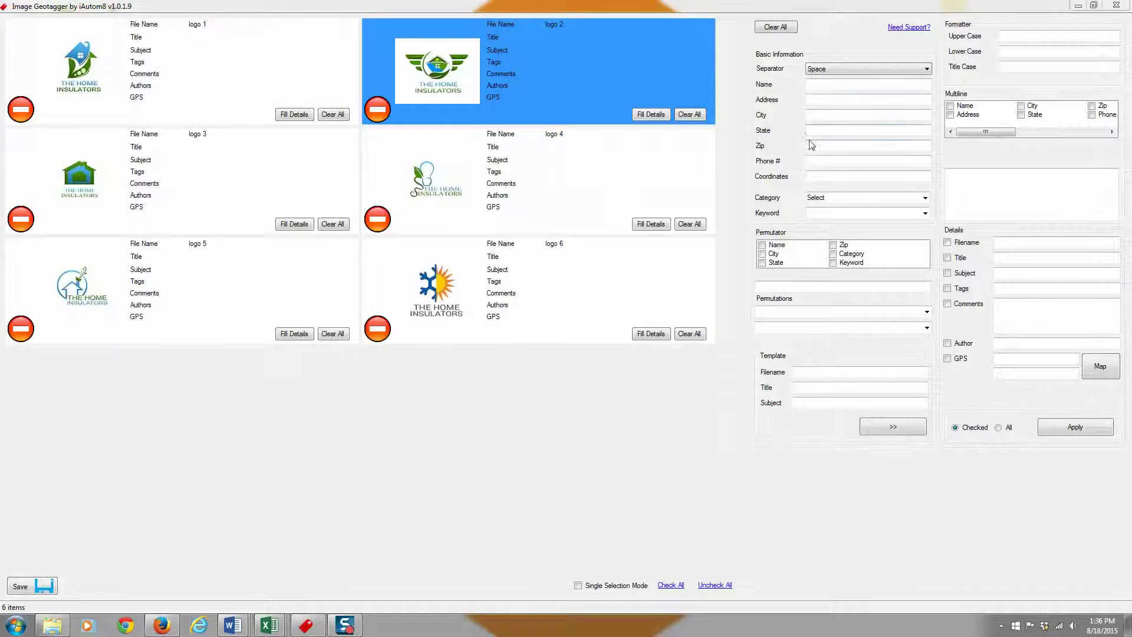
Step: Fill in name ABC Insulation plus its street address, city, state, zip and phone number
click(826, 86)
text(AB)
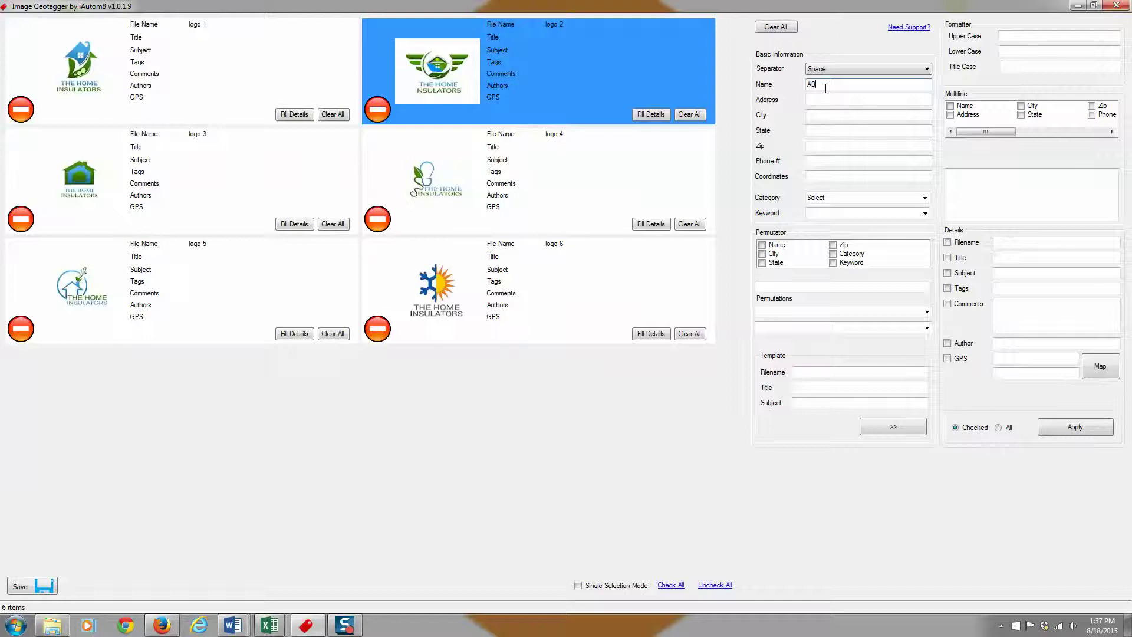
text(C Insulation)
click(827, 98)
text(123)
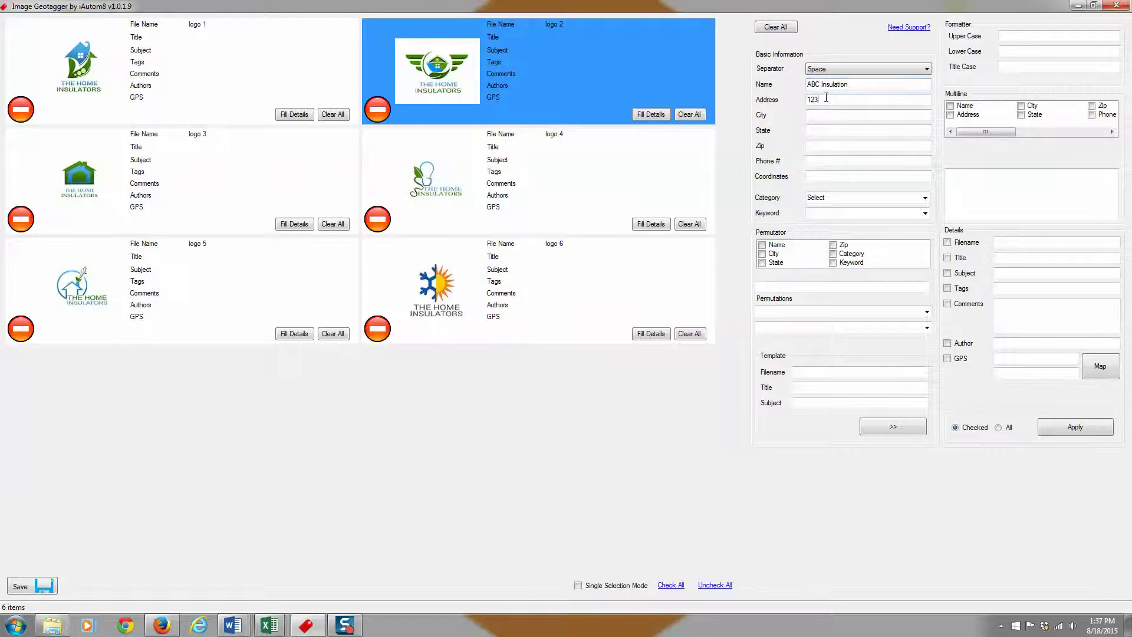
text( Main St)
click(829, 114)
text(Mankato)
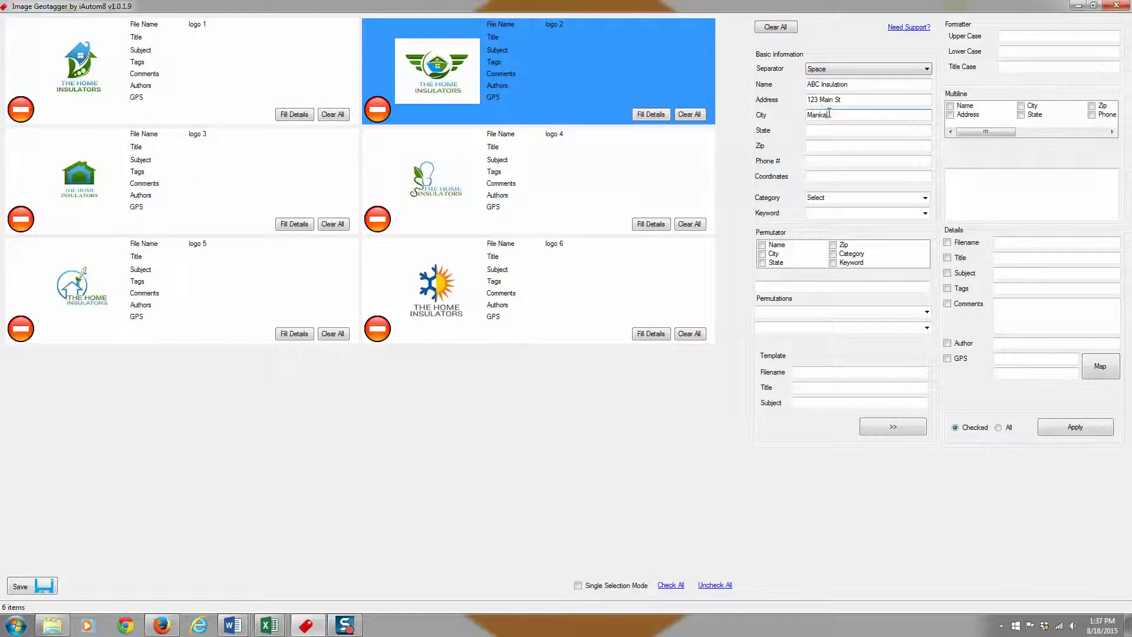
click(831, 130)
text(MN)
click(830, 145)
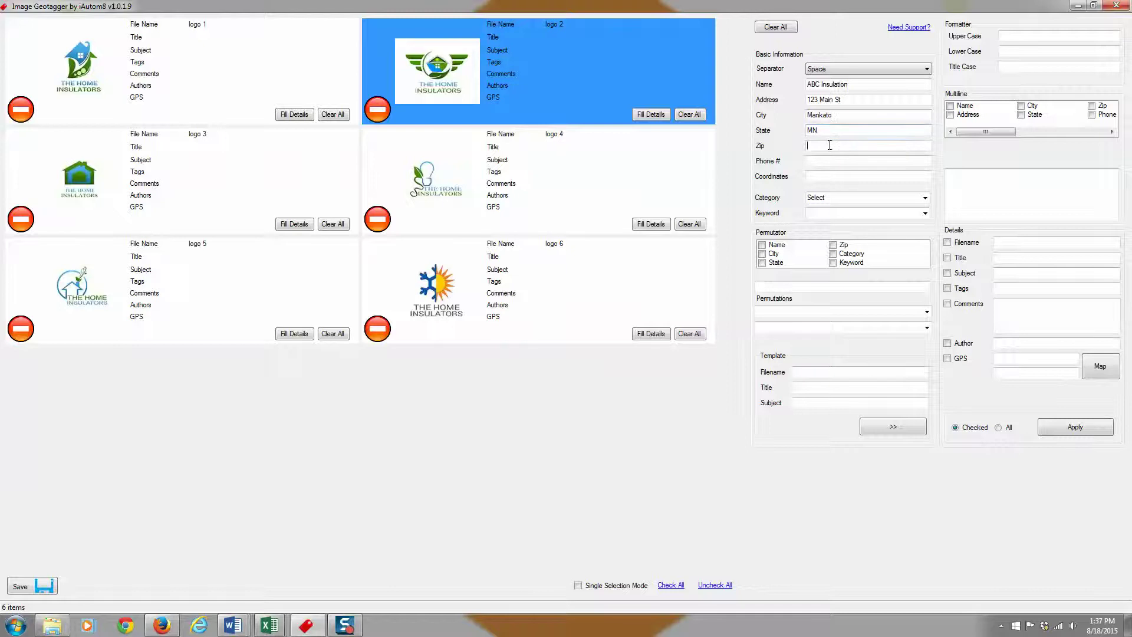
text(56001)
click(835, 159)
text(12)
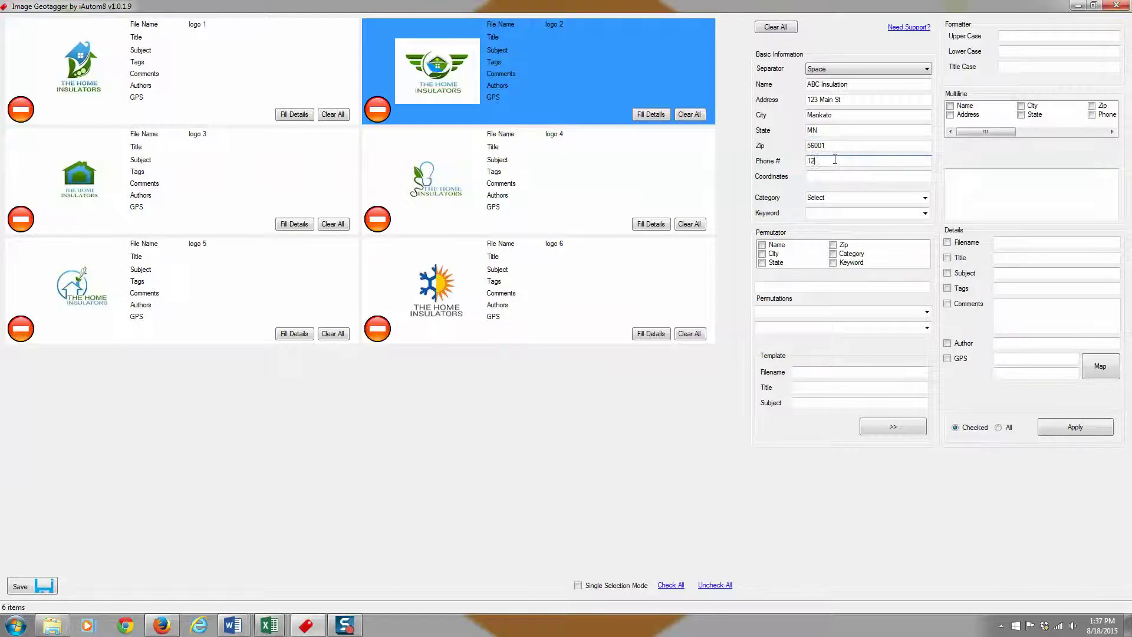
text(3-456-7890)
Step: Tick Name, Address, City, State, Zip and Phone under Multiline
click(952, 106)
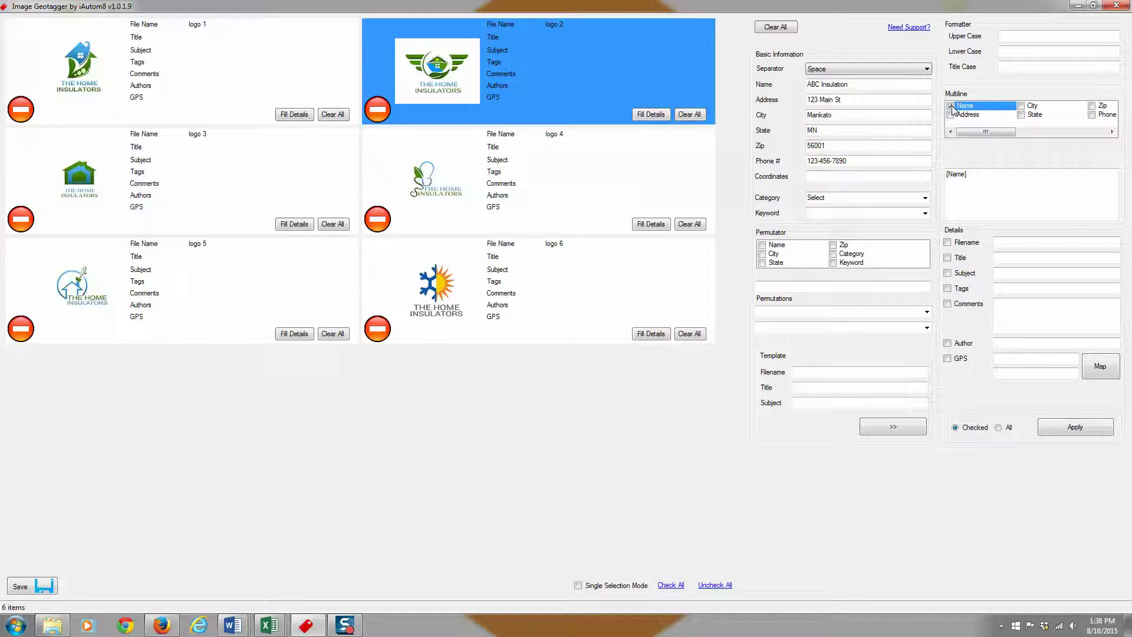
click(950, 115)
click(1021, 106)
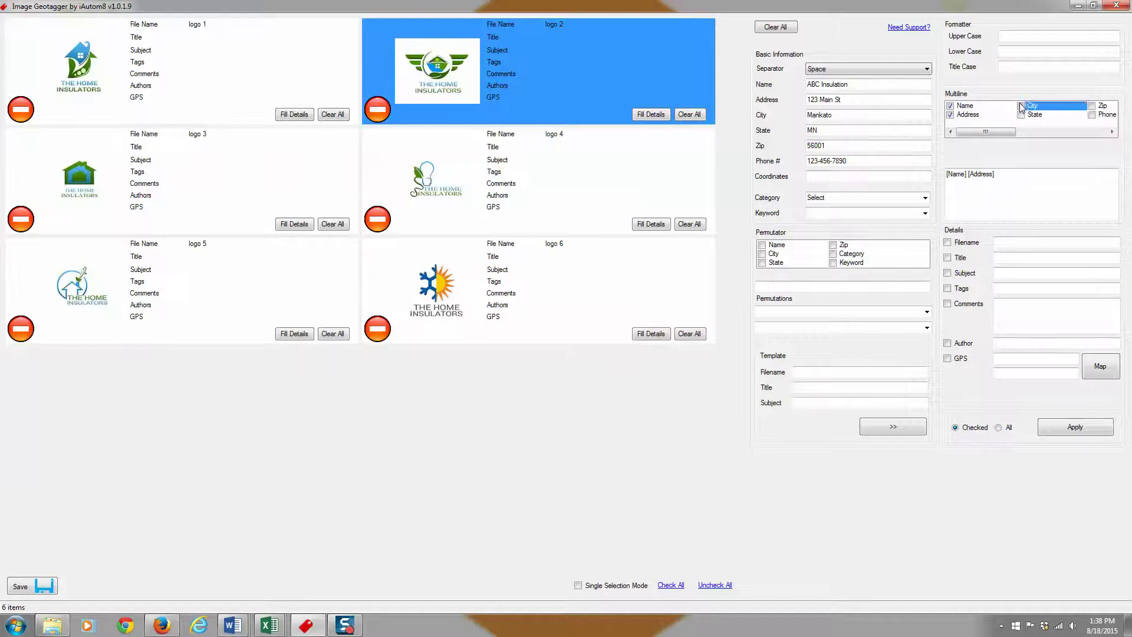
click(1021, 115)
click(1092, 106)
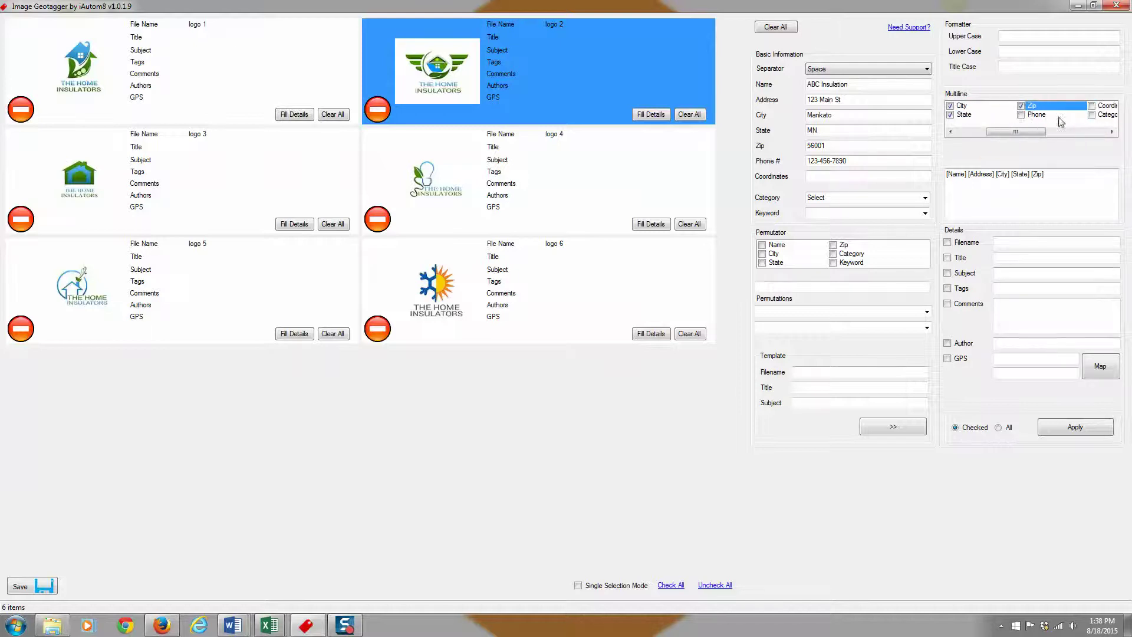
click(1021, 115)
Step: Drag the generated multiline template into the Comments field and review the combined text
drag(1021, 135, 1052, 135)
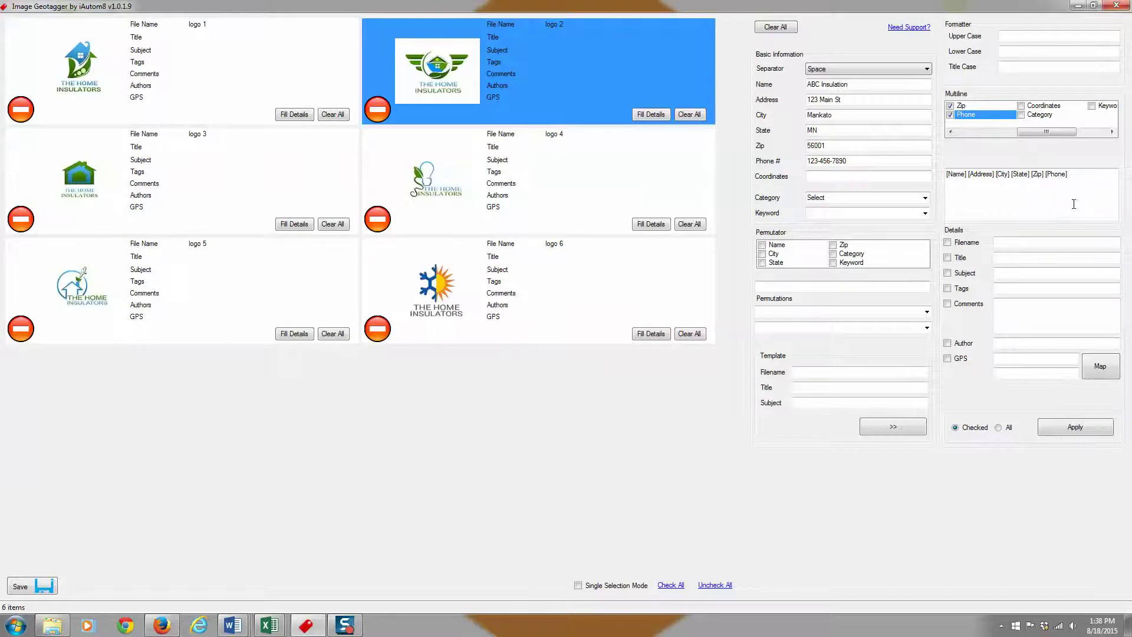
click(1039, 174)
drag(1039, 174, 1033, 313)
drag(1035, 317, 1035, 317)
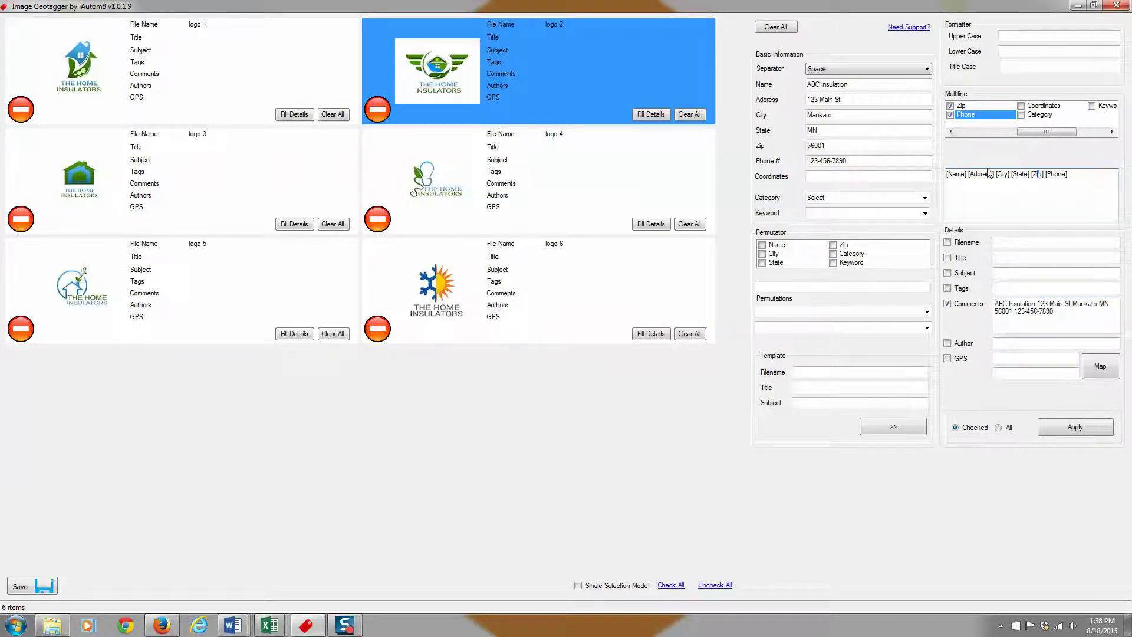
drag(990, 173, 1013, 174)
click(1081, 324)
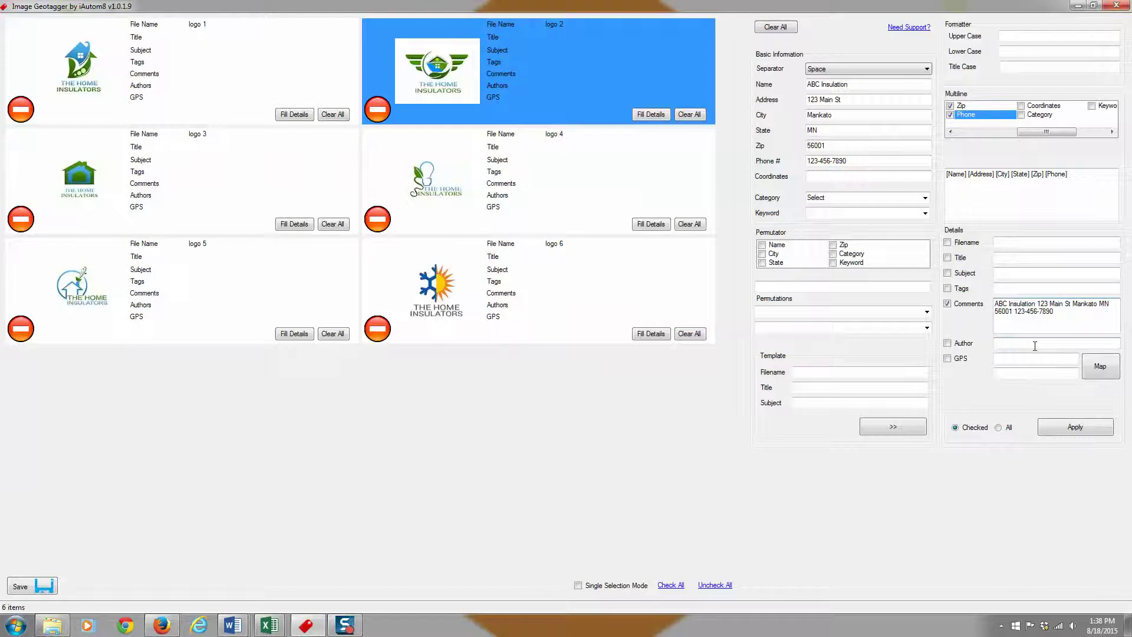
click(947, 343)
click(1024, 345)
text(http://www.abc)
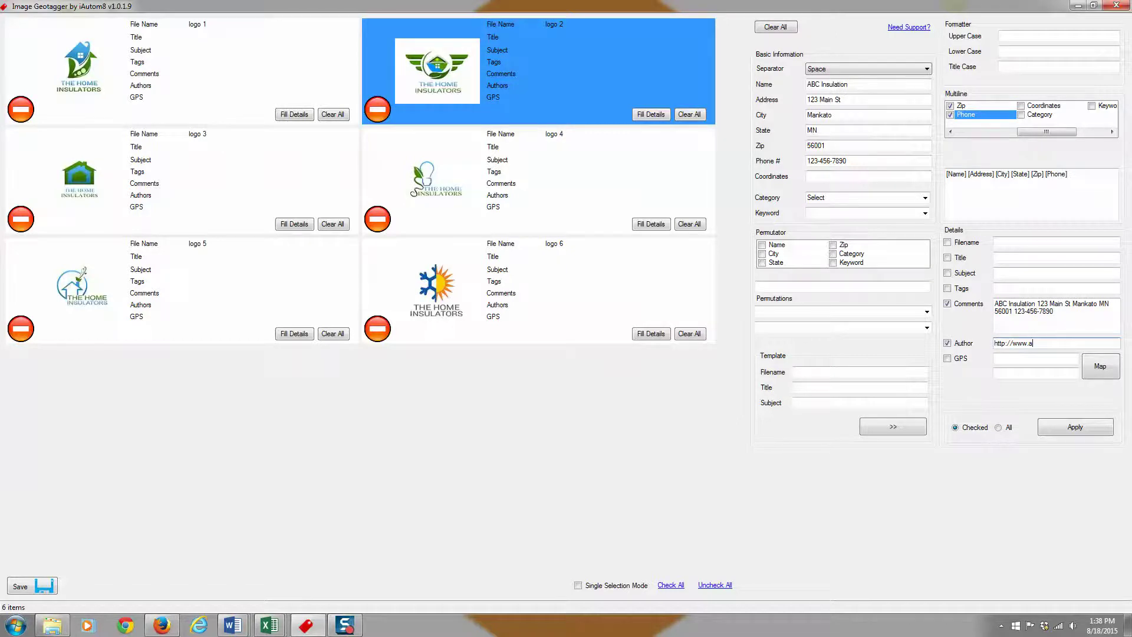
text(insulation.com)
Step: Open the map and search for the business's Mankato address, jumping to the match
click(1100, 368)
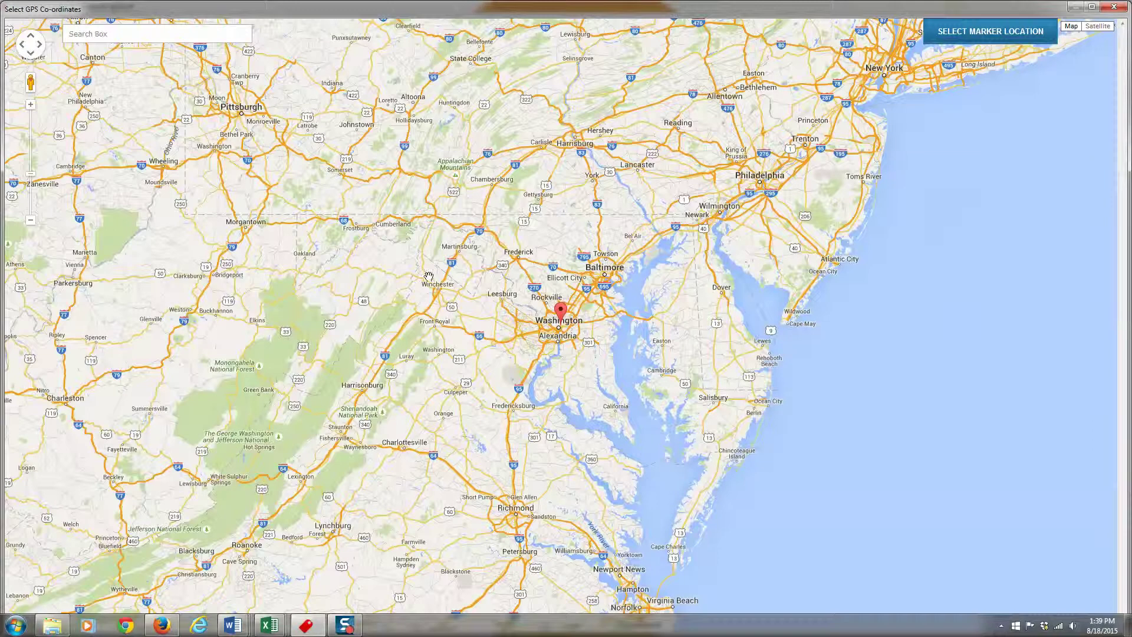
click(164, 36)
text(123 Main )
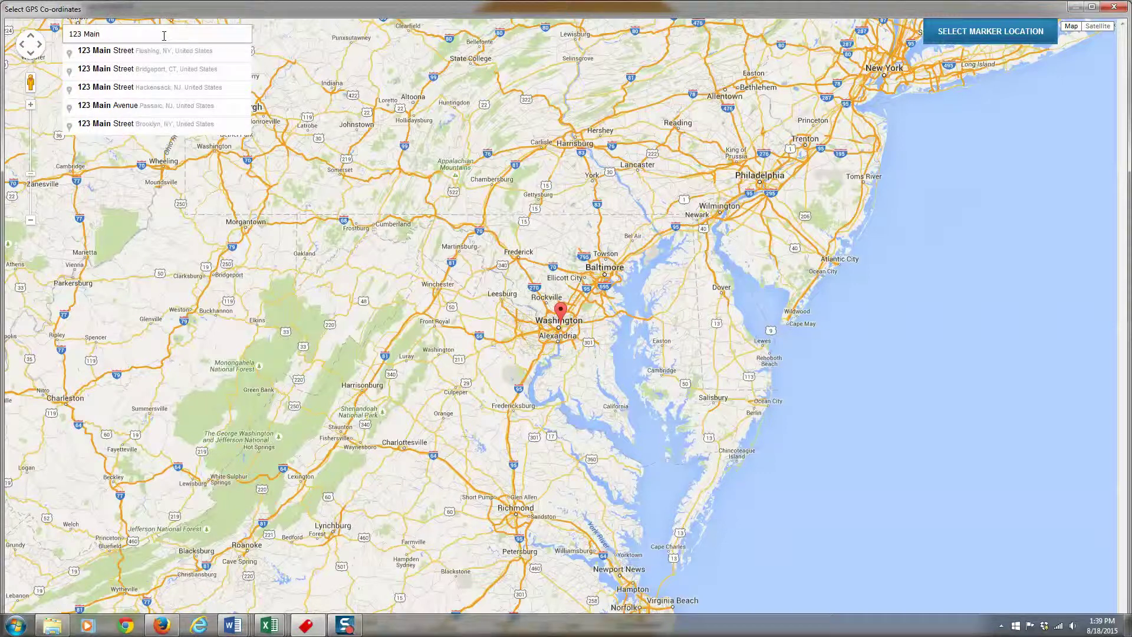
text(St Mankato )
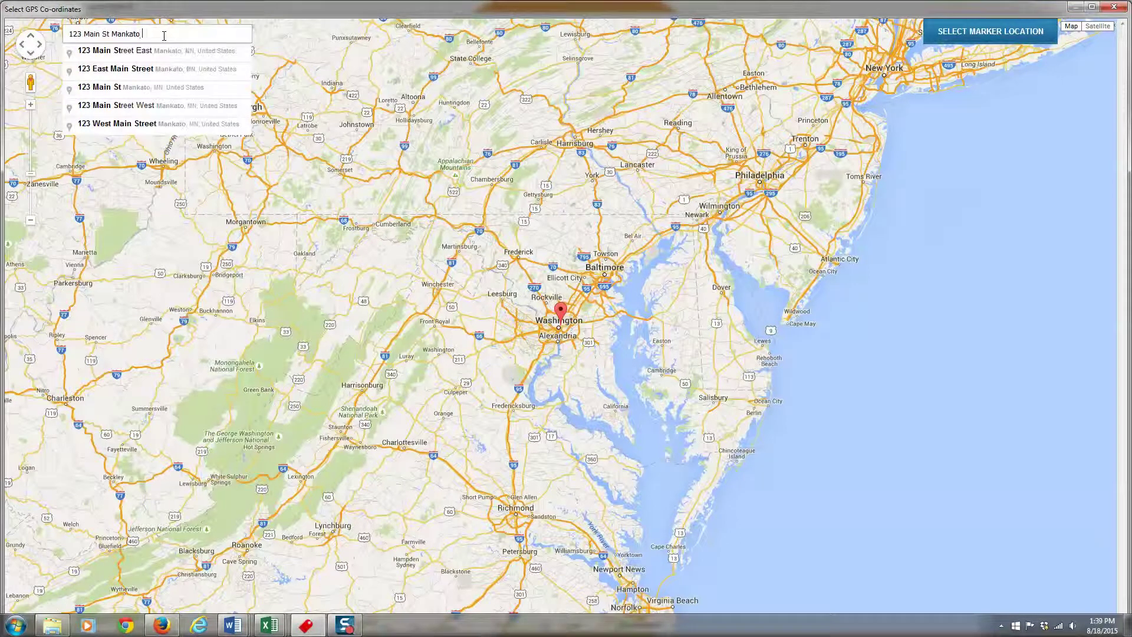
text(MN 56001)
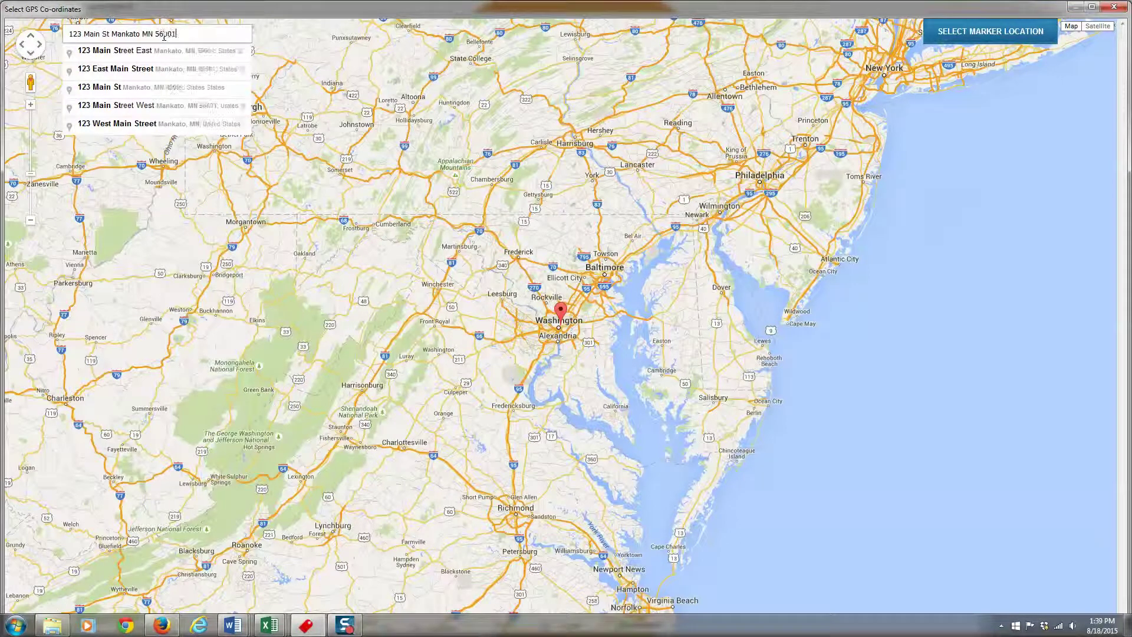
click(125, 86)
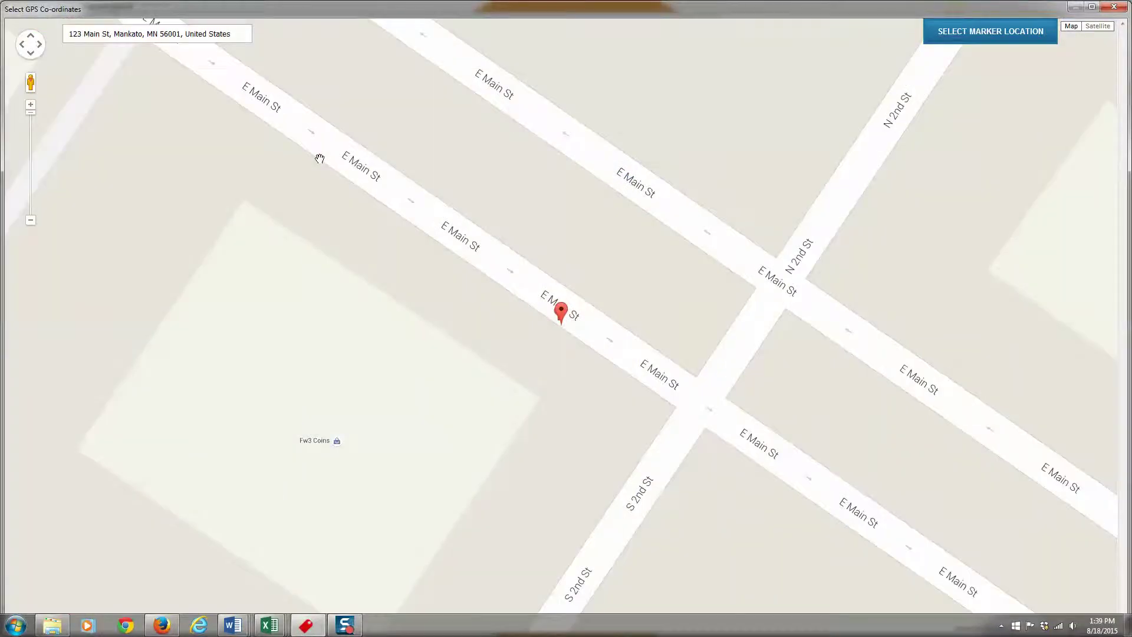
Step: Zoom out one level and drag the marker onto the business building
click(30, 224)
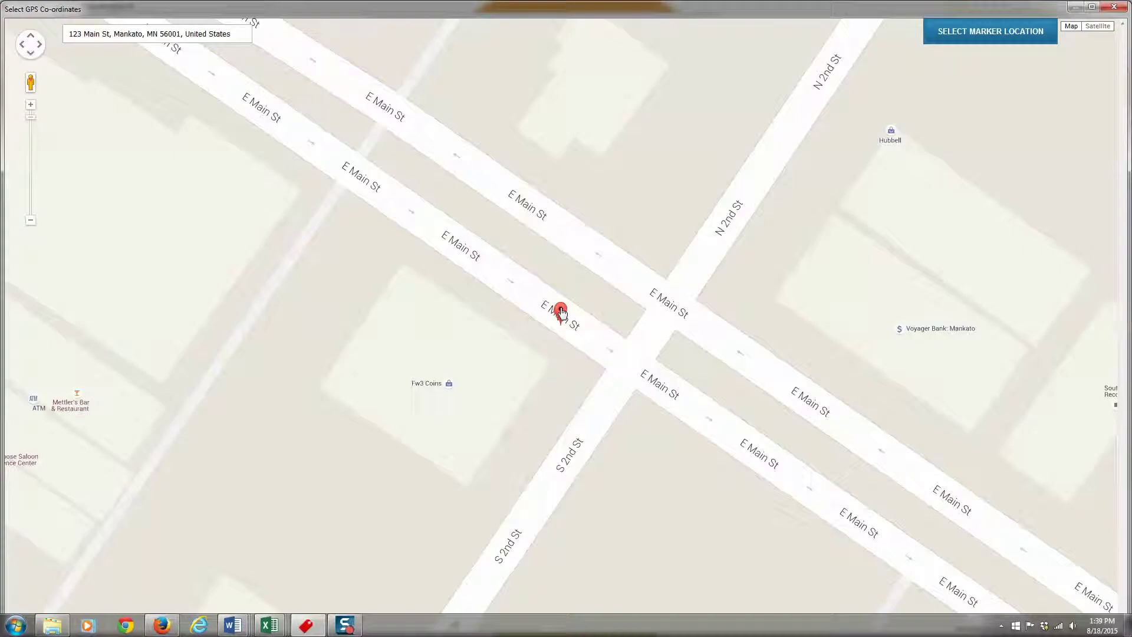
mouse_move(559, 309)
mouse_down()
mouse_move(540, 282)
mouse_move(535, 300)
mouse_move(557, 306)
mouse_move(539, 308)
mouse_move(554, 334)
mouse_up()
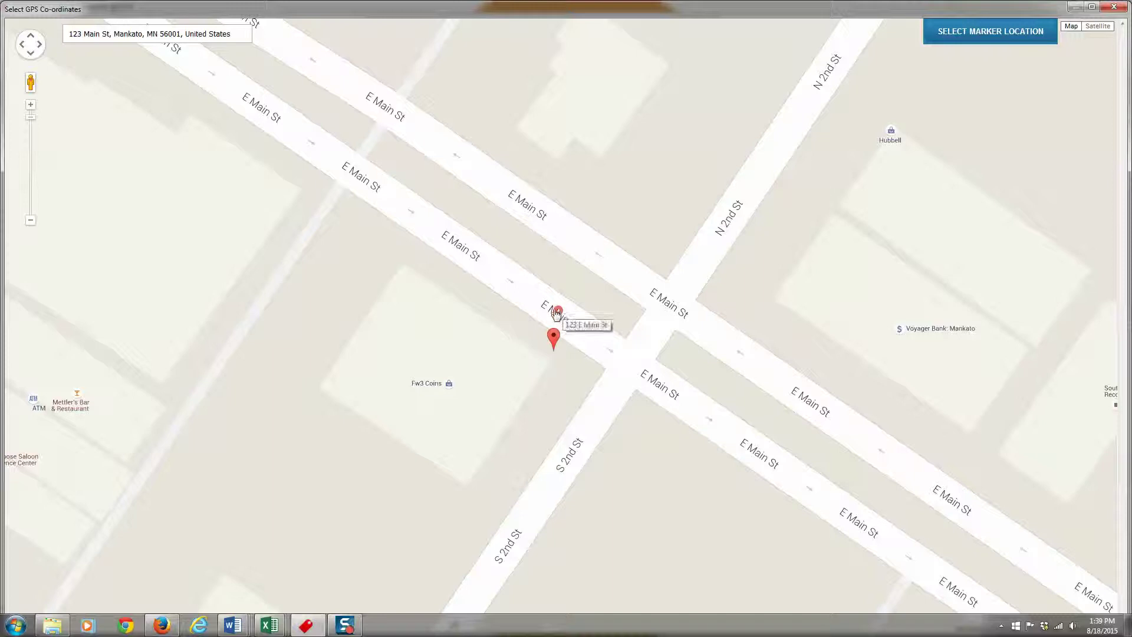
mouse_move(553, 340)
mouse_down()
mouse_move(558, 316)
mouse_move(445, 291)
mouse_up()
drag(421, 283, 418, 280)
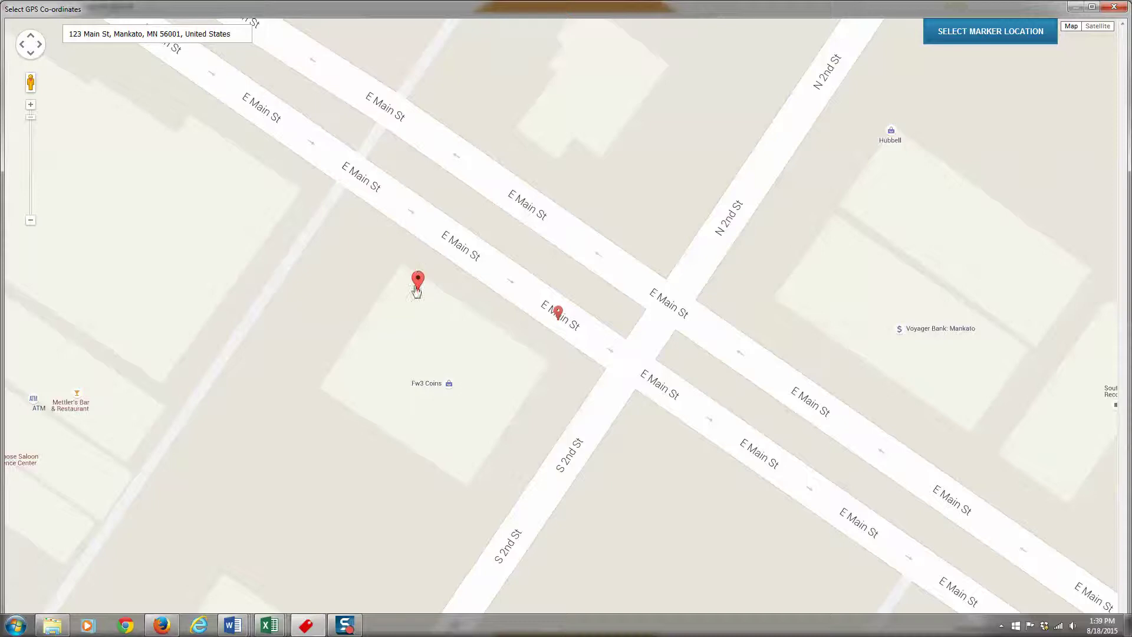
Step: Accept the marker spot, setting GPS to 44.1669008855985, -94.0019478472908
click(1006, 33)
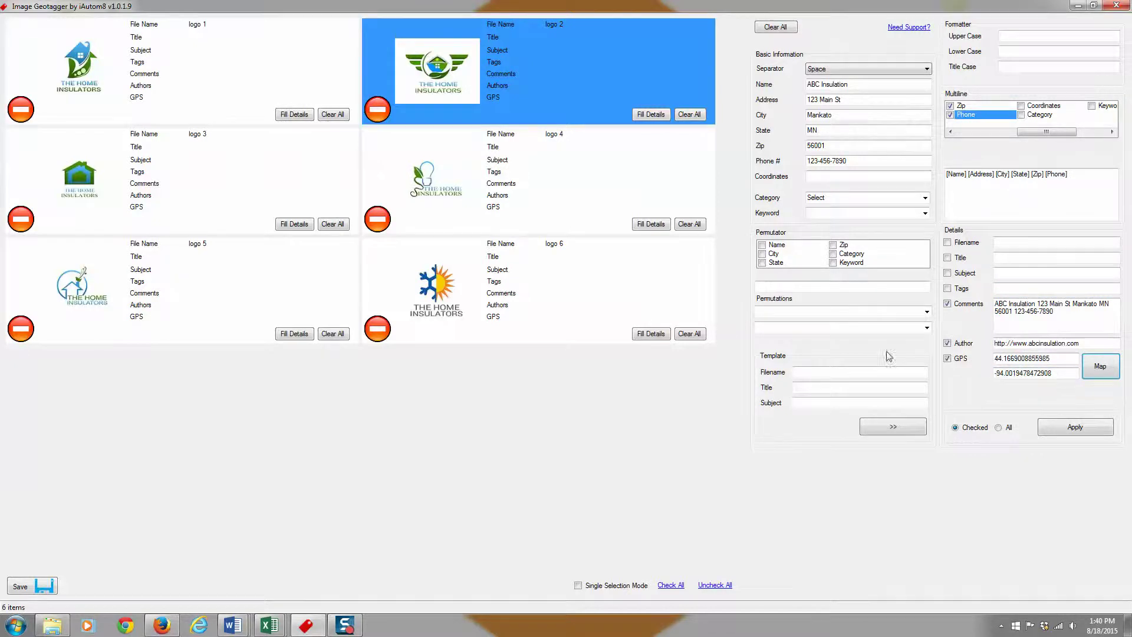
Step: Check logo 4 and then all six logos, and select logo 1 and logo 2
click(383, 174)
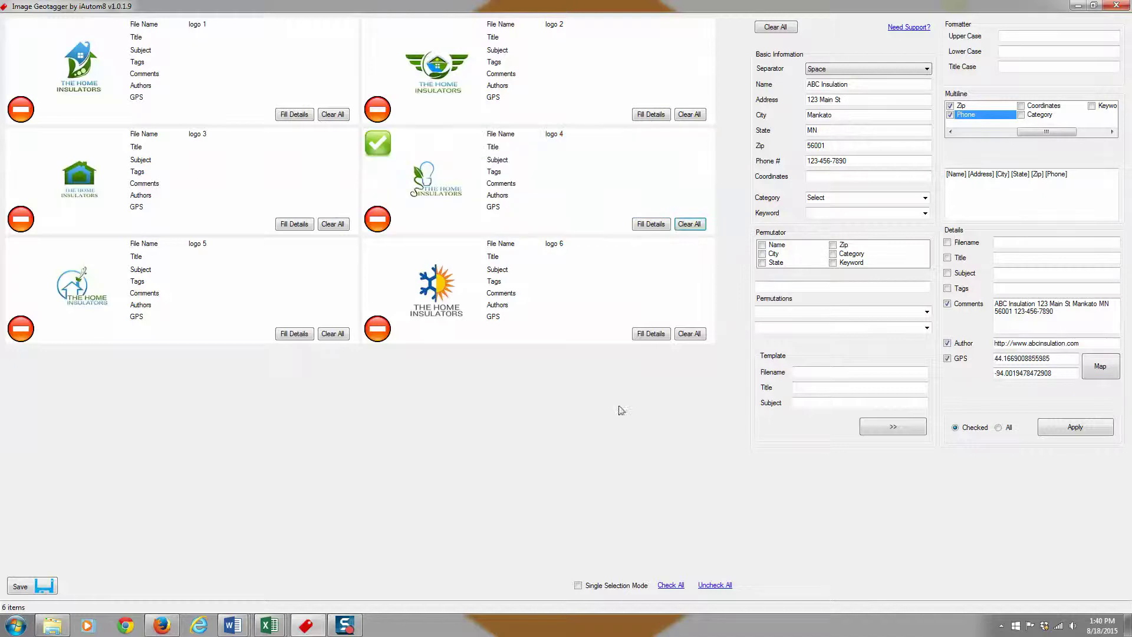
click(677, 586)
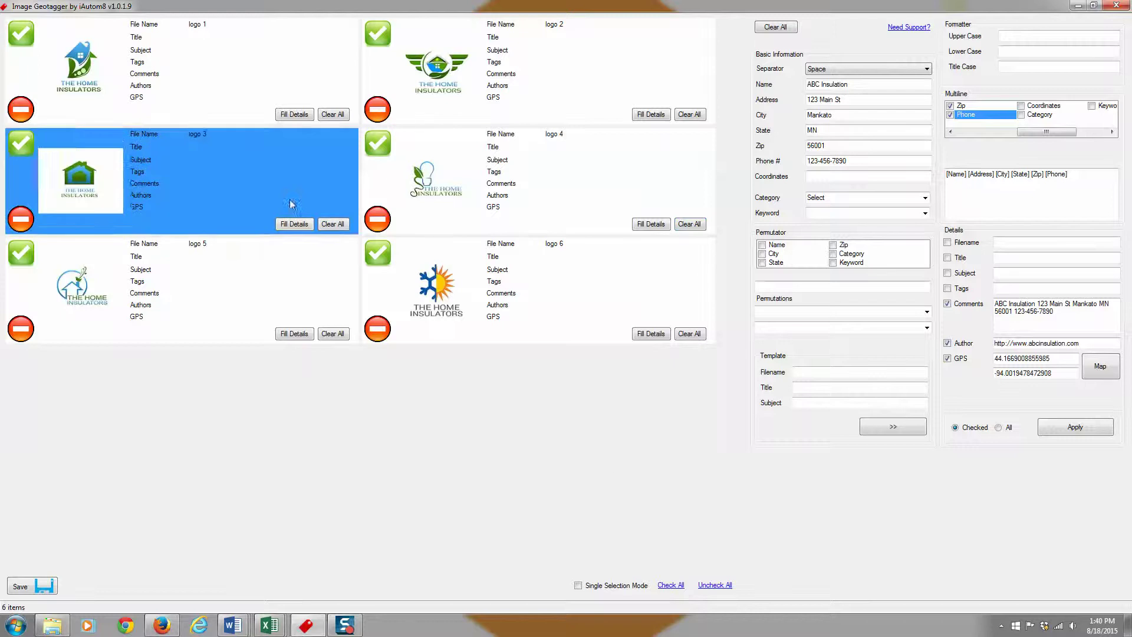
click(236, 65)
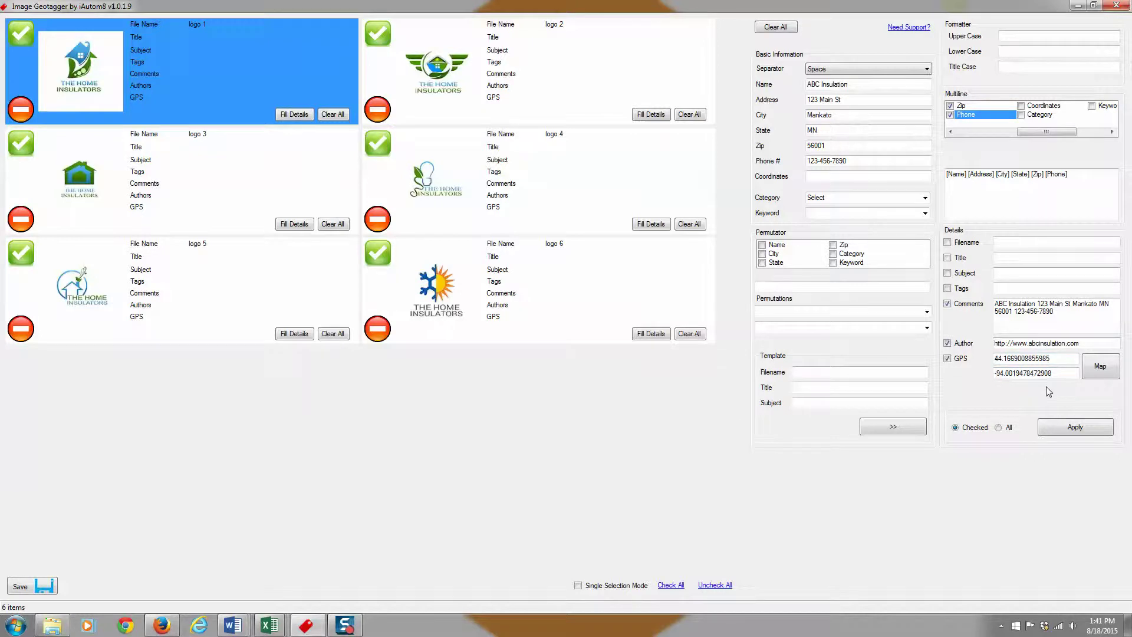
click(590, 71)
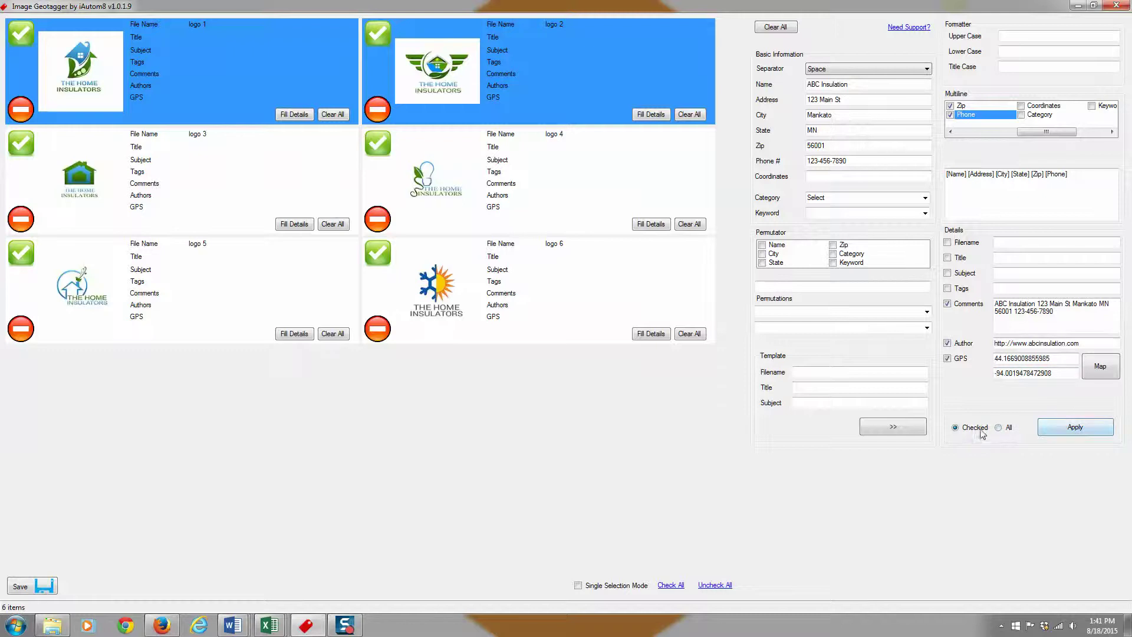
Step: Apply comments, author and GPS to the checked logos, then start inspecting logos 3 to 6
click(1083, 429)
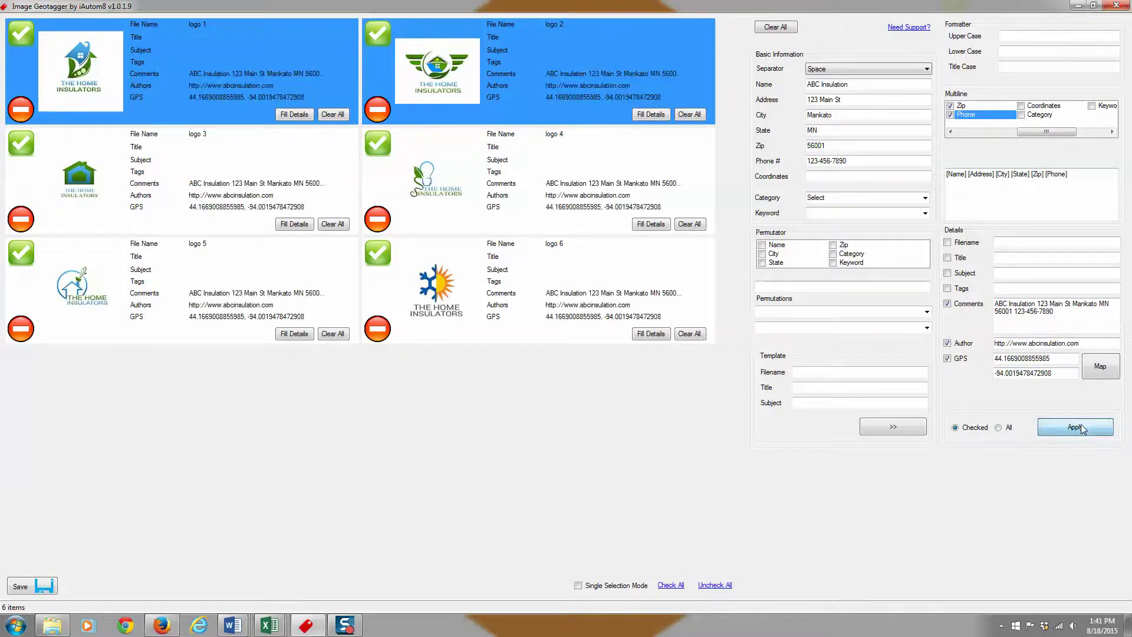
click(288, 76)
click(324, 172)
click(251, 266)
click(251, 265)
click(595, 177)
Step: Click through logos 6, 4, 2, 3 and 5 to verify the applied details
click(554, 316)
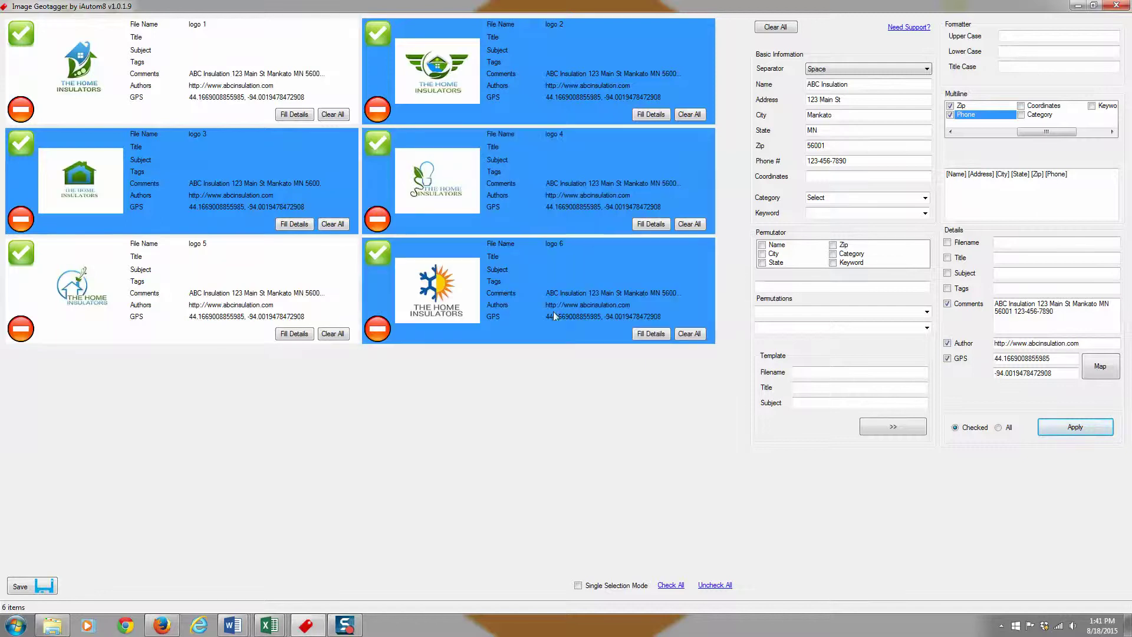
click(625, 324)
click(560, 189)
click(519, 112)
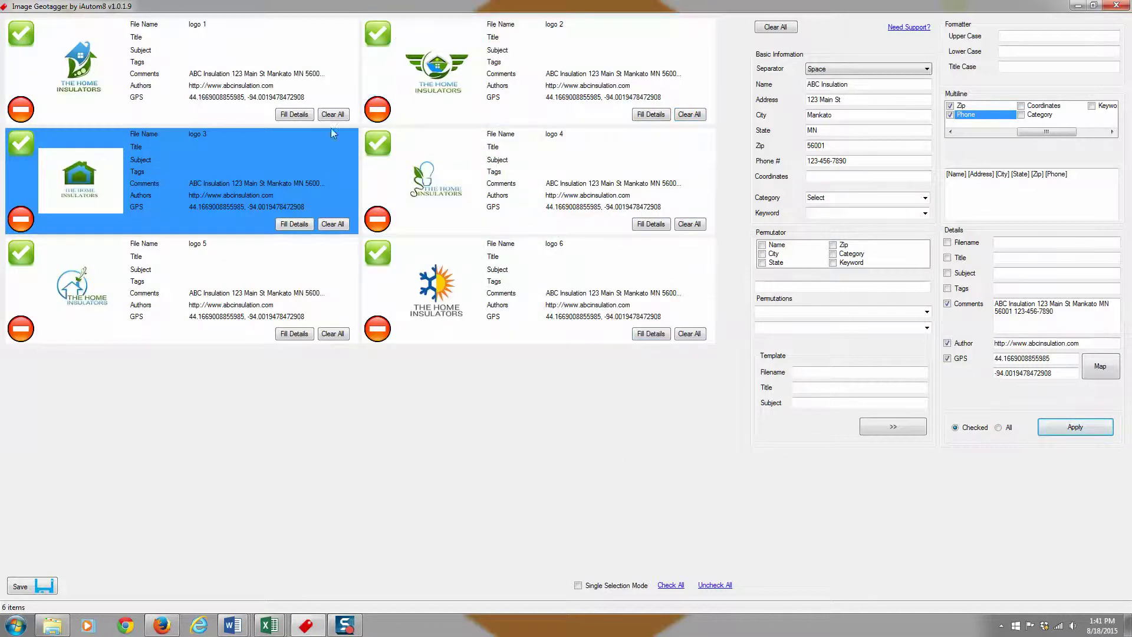
click(322, 153)
click(330, 266)
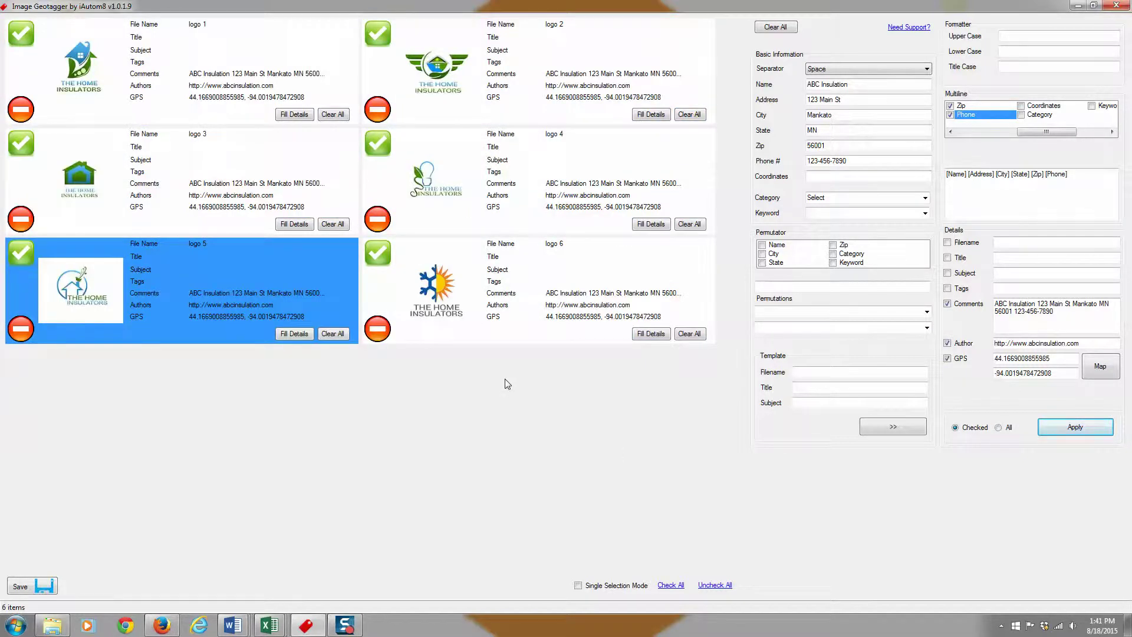